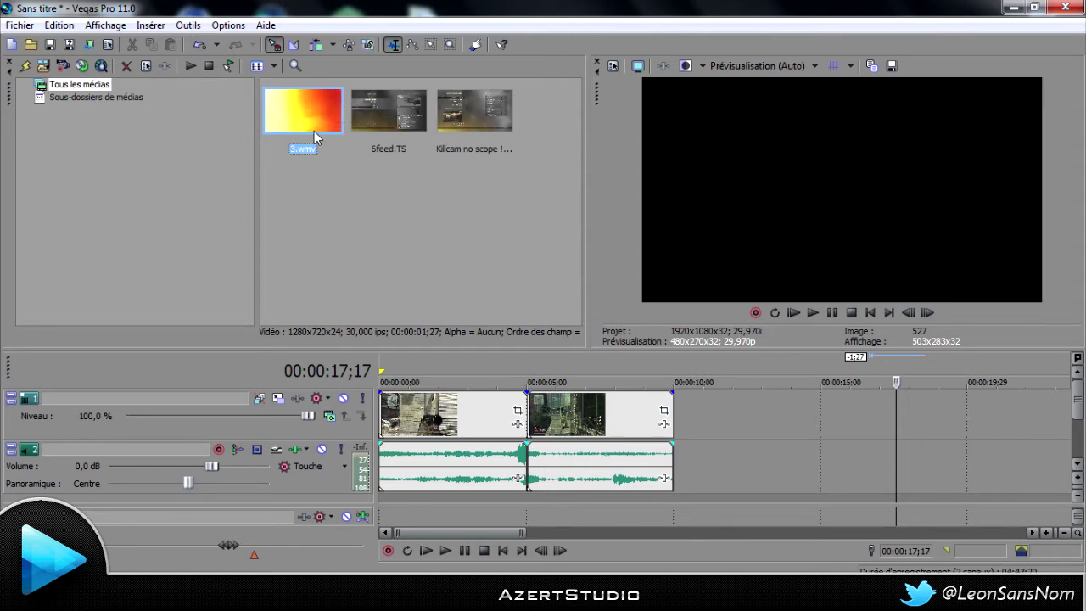
pyautogui.click(403, 120)
pyautogui.click(300, 120)
pyautogui.click(17, 26)
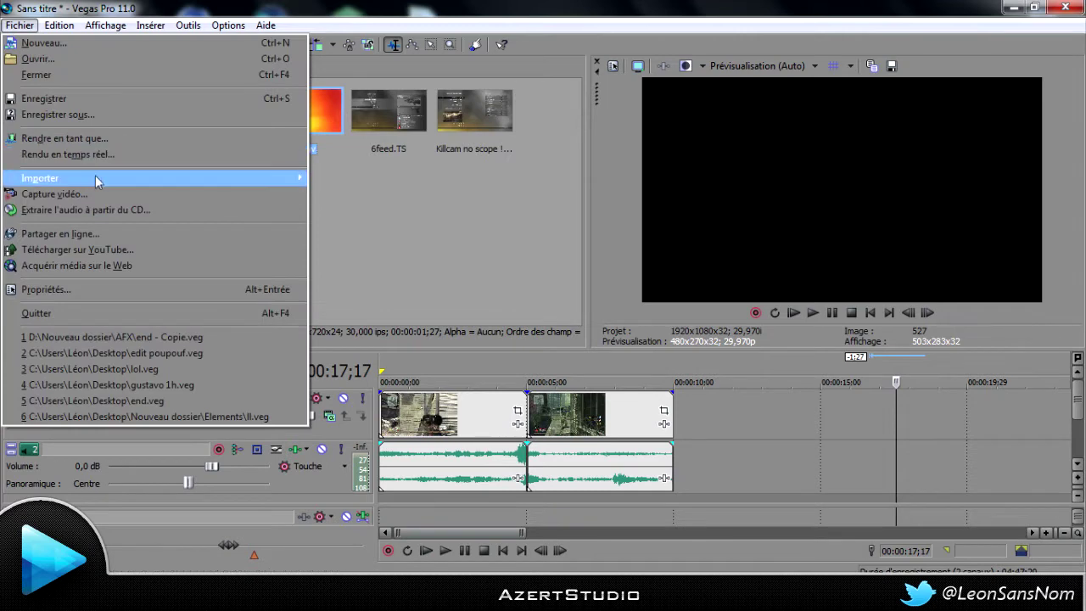
pyautogui.moveTo(291, 180)
pyautogui.click(386, 187)
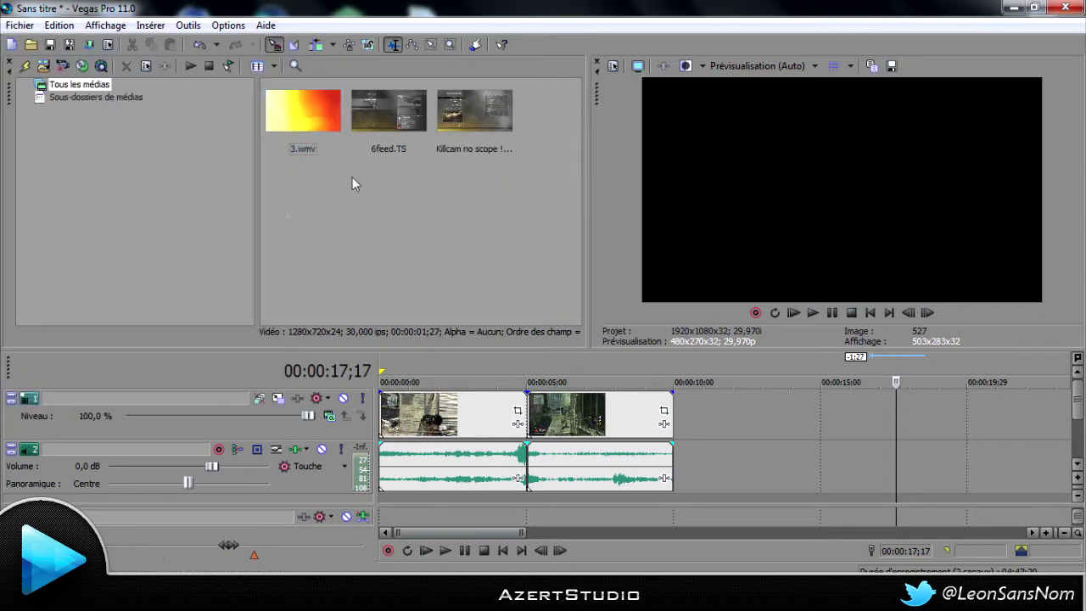
# Step: Insert a new video track above the gameplay clips and place 3.wmv on it across the cut between them
pyautogui.click(498, 420)
pyautogui.click(548, 424)
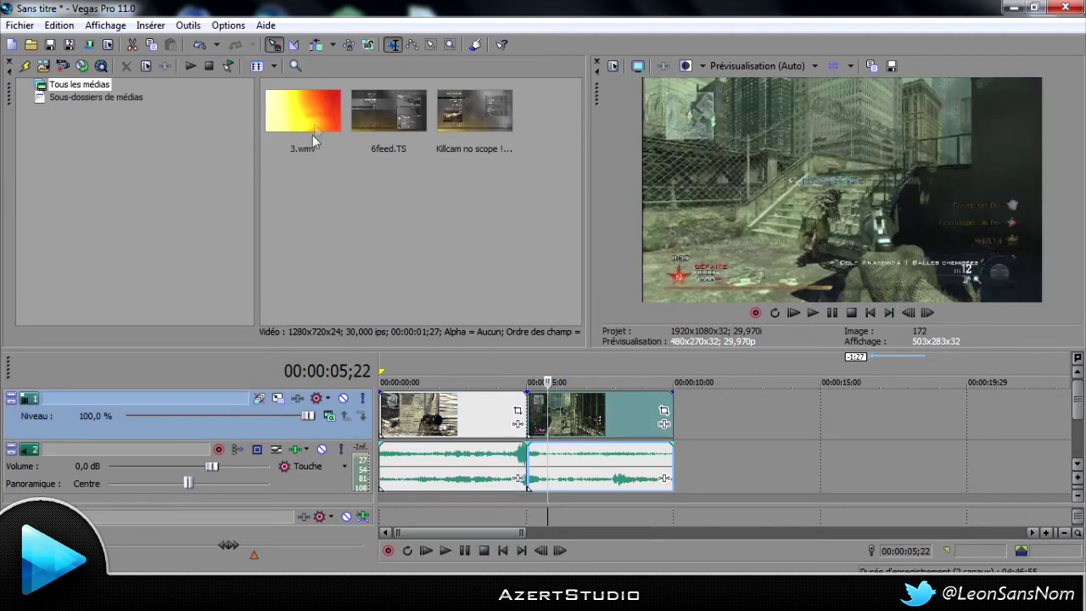
pyautogui.click(151, 26)
pyautogui.click(178, 98)
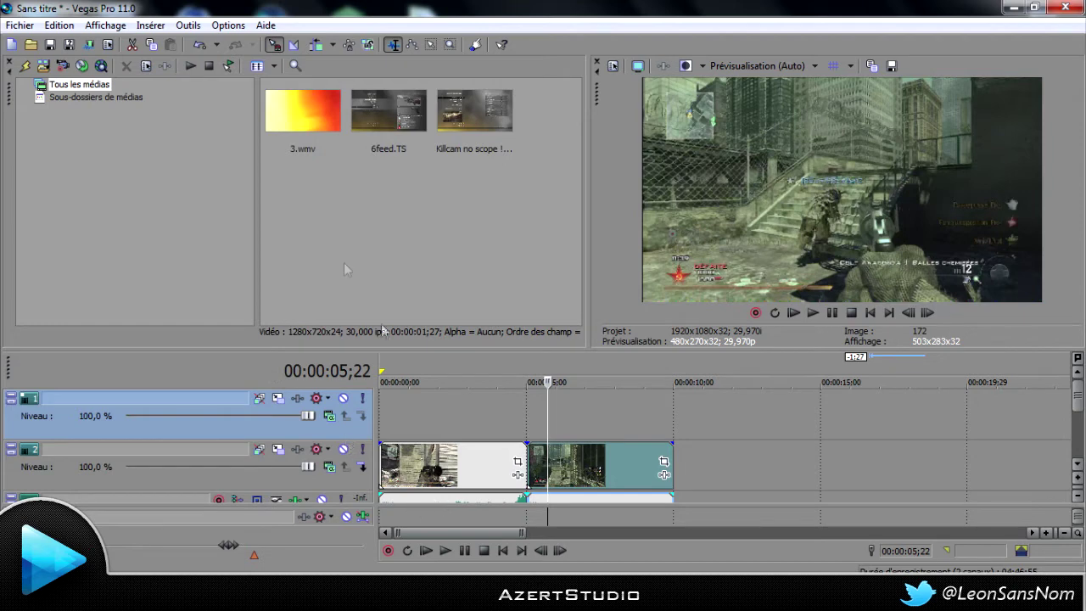
pyautogui.moveTo(297, 123); pyautogui.dragTo(524, 422)
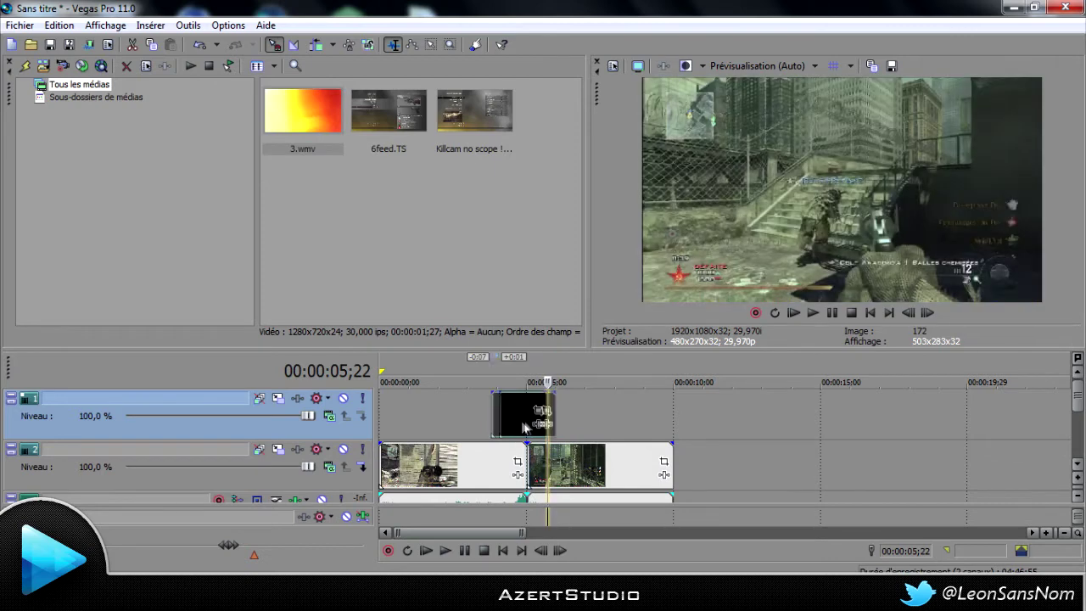
pyautogui.scroll(4, 526, 416)
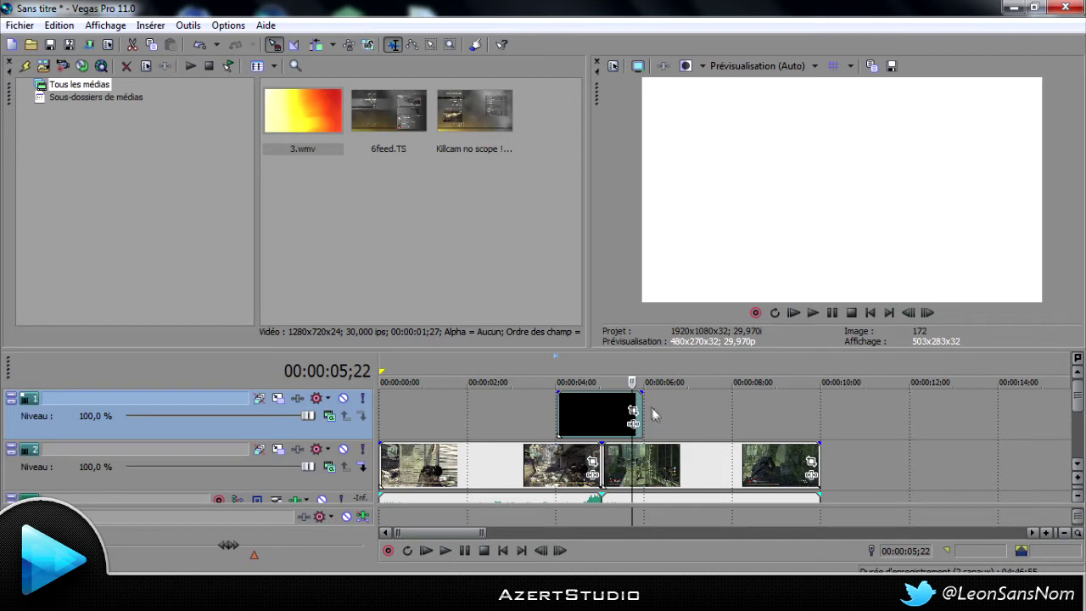
# Step: Stretch the 3.wmv clip past its original length and trim it back to its natural end
pyautogui.moveTo(639, 418); pyautogui.dragTo(898, 418)
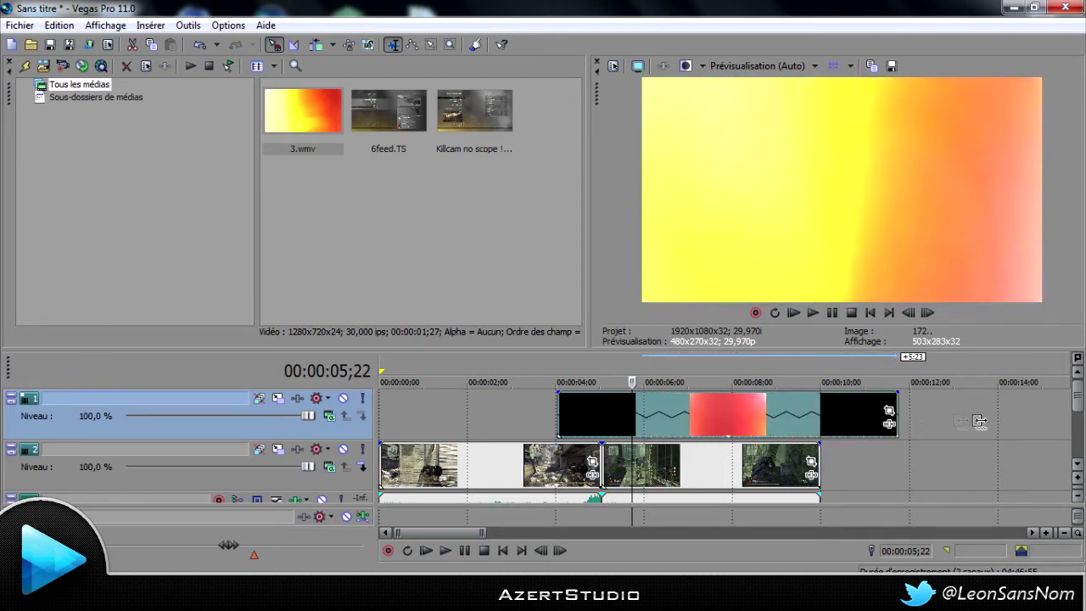
pyautogui.moveTo(981, 421); pyautogui.dragTo(639, 418)
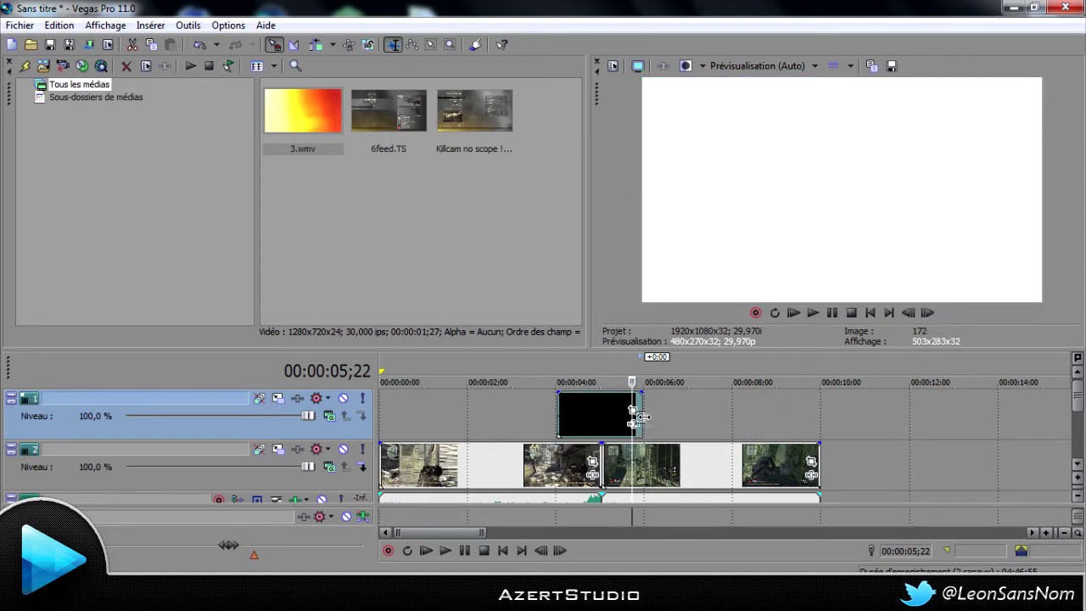
pyautogui.moveTo(640, 418)
pyautogui.mouseDown()
pyautogui.moveTo(565, 418)
pyautogui.moveTo(641, 419)
pyautogui.mouseUp()
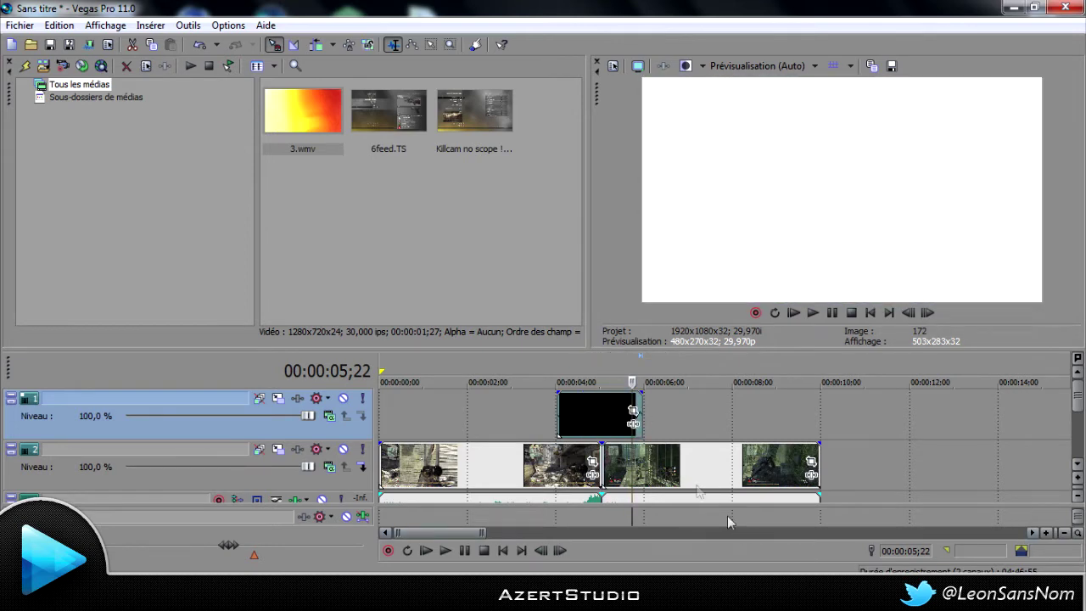
# Step: Play the timeline through the 3.wmv overlay and inspect the frames at its start and middle
pyautogui.click(607, 405)
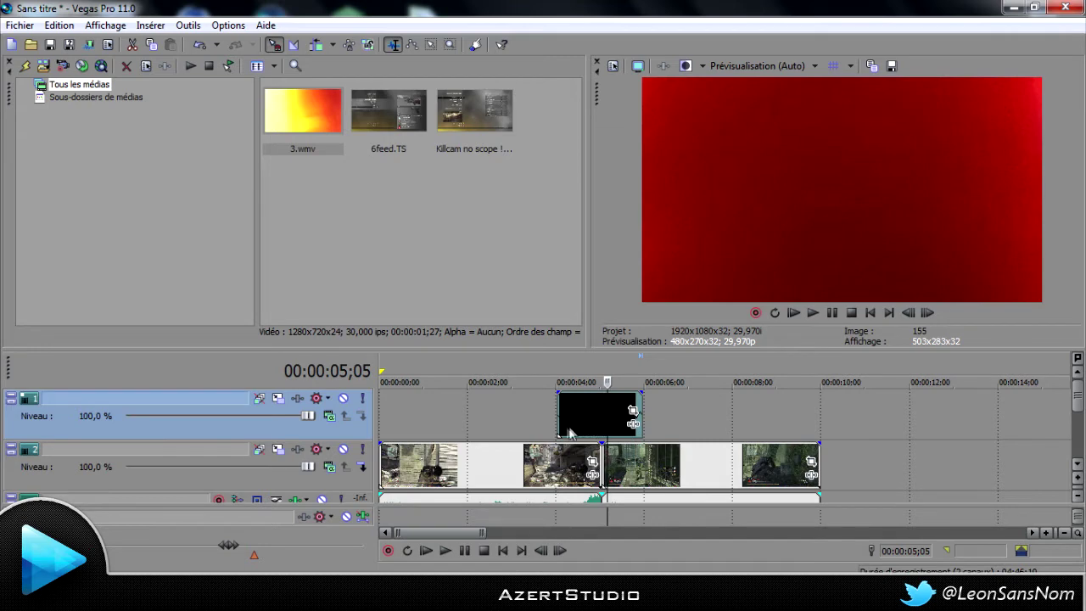
pyautogui.click(529, 426)
pyautogui.click(445, 550)
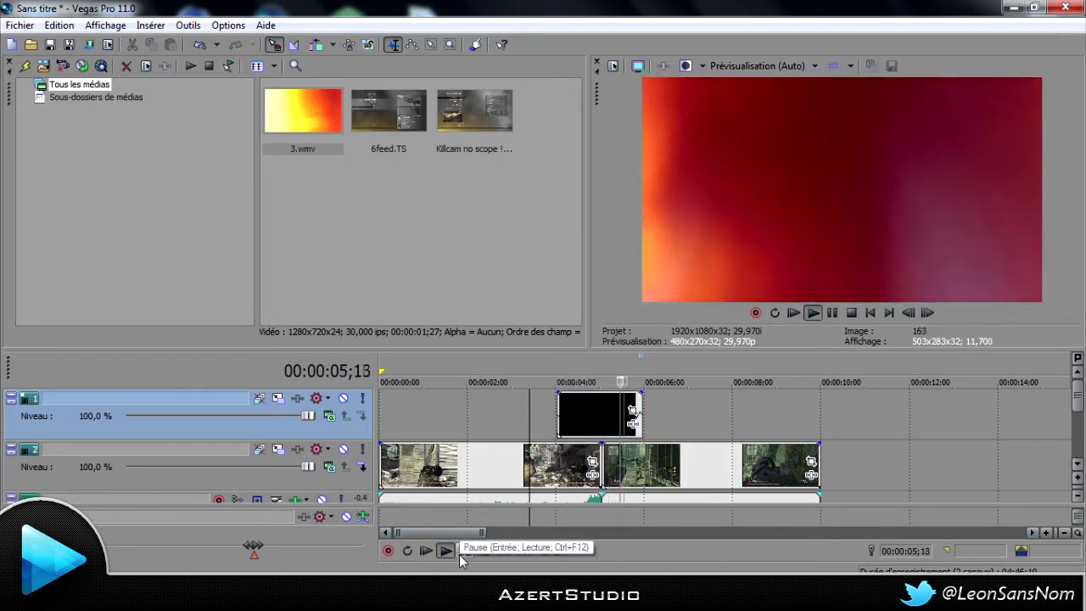
pyautogui.click(462, 551)
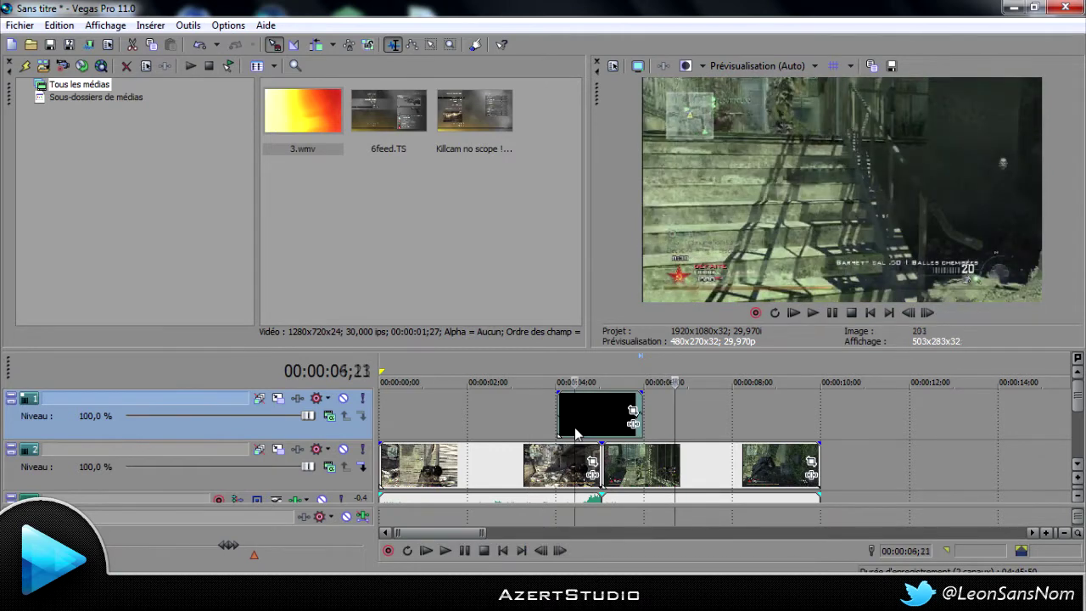
pyautogui.click(576, 432)
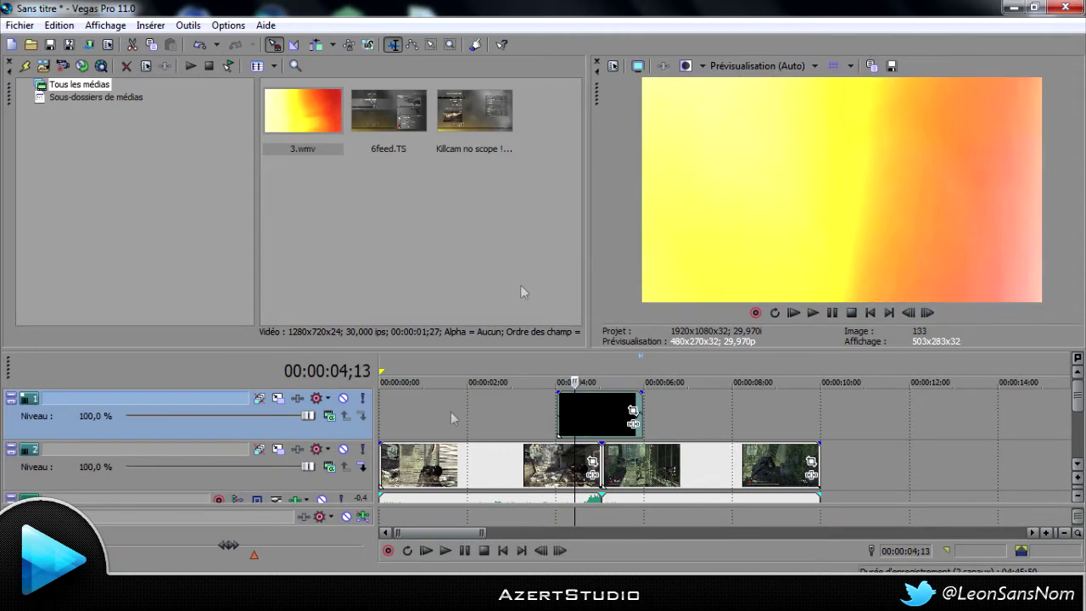
pyautogui.click(558, 413)
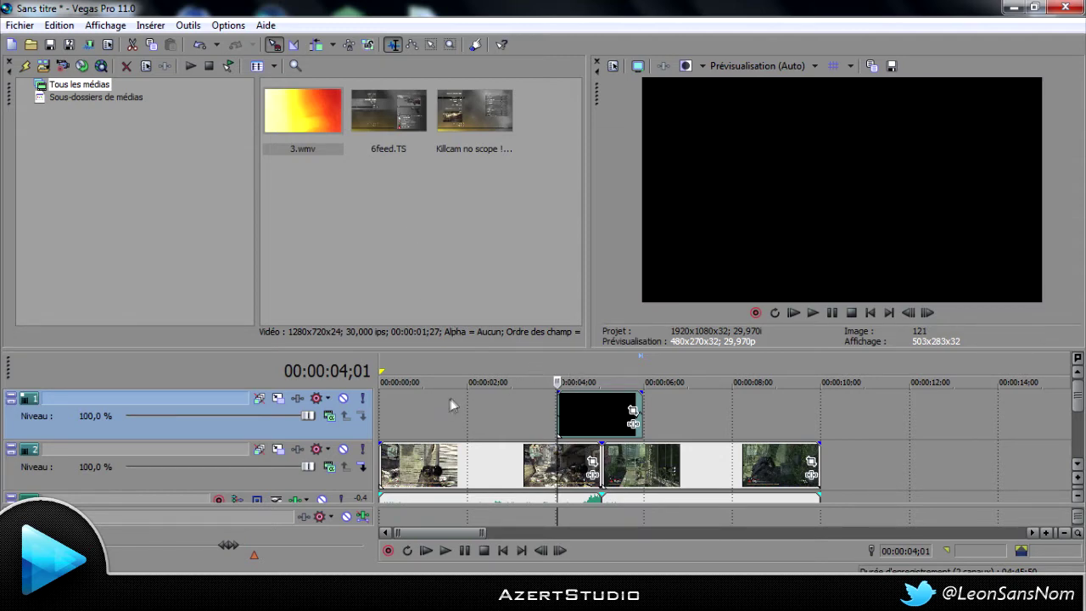
pyautogui.press('space')
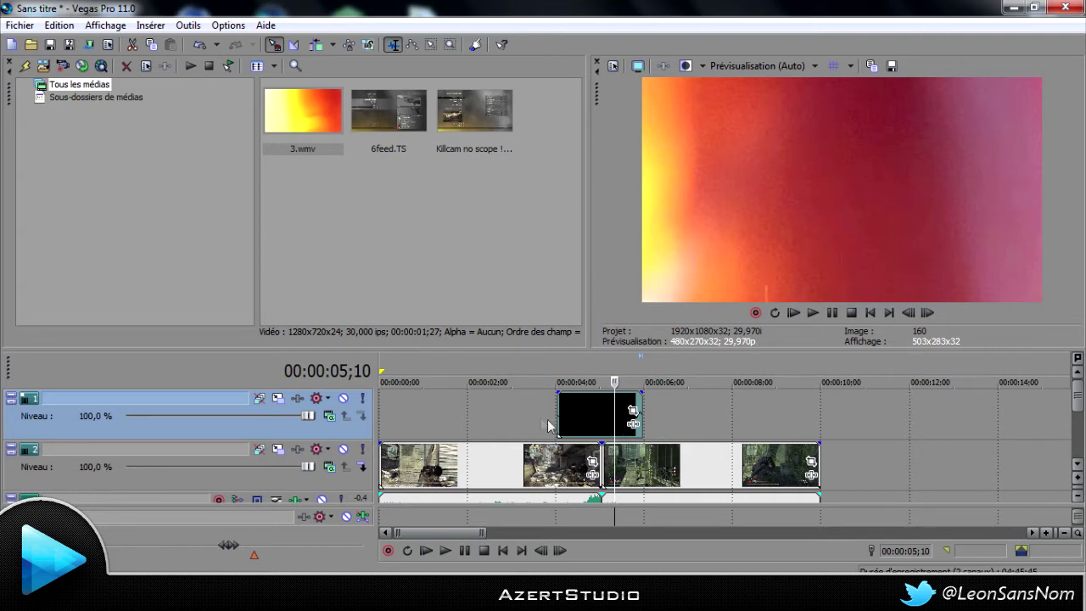
# Step: Set the compositing mode of the overlay track to Ajouter, with the playhead inside the 3.wmv clip
pyautogui.click(593, 424)
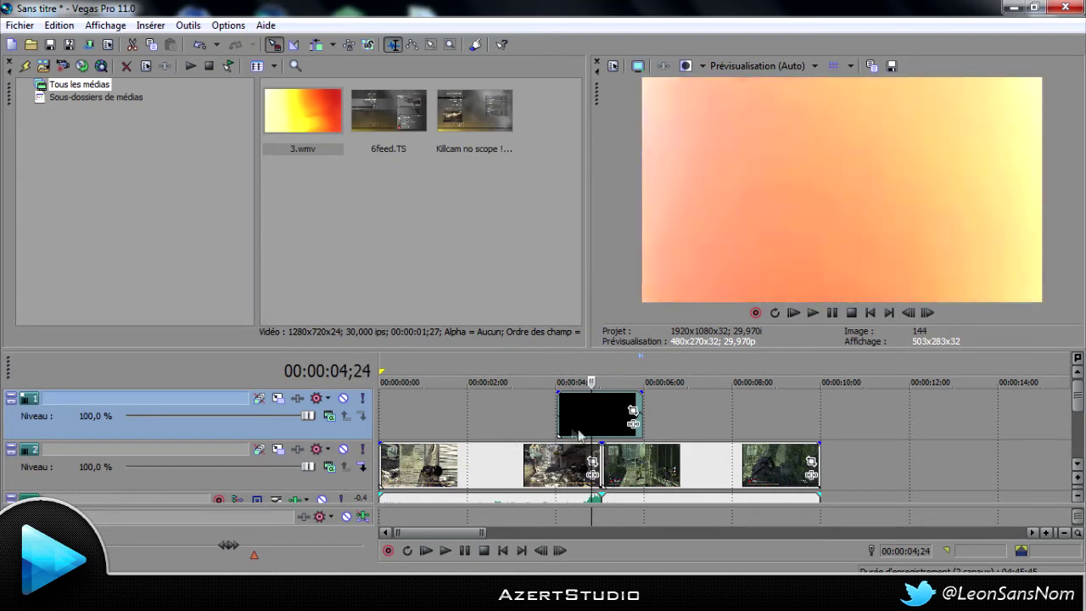
pyautogui.click(329, 417)
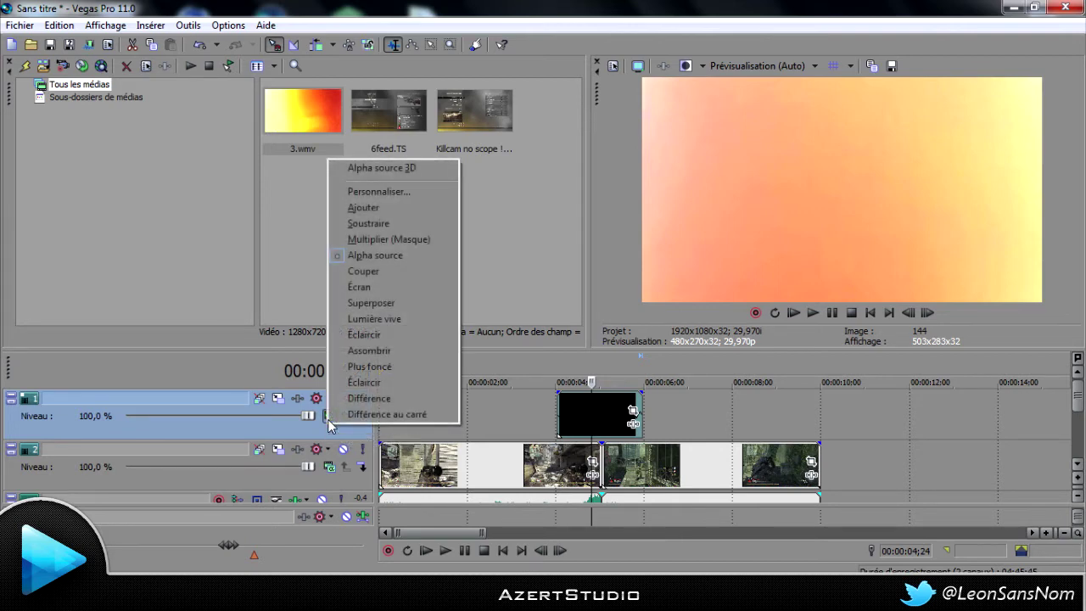
pyautogui.click(404, 225)
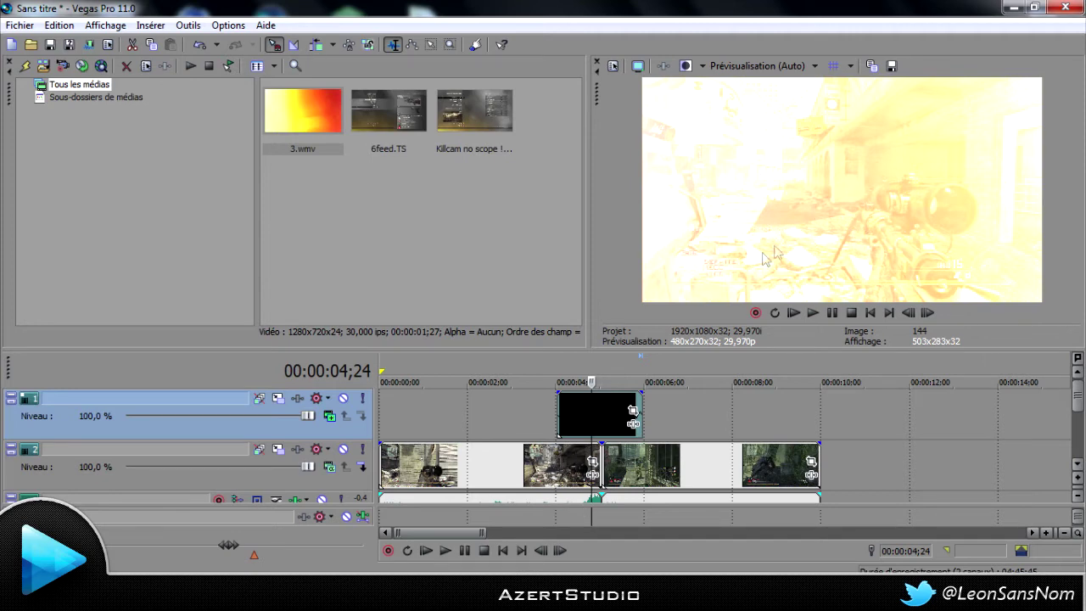
# Step: Play the timeline from before the overlay past the cut to check how the blended transition looks
pyautogui.click(527, 439)
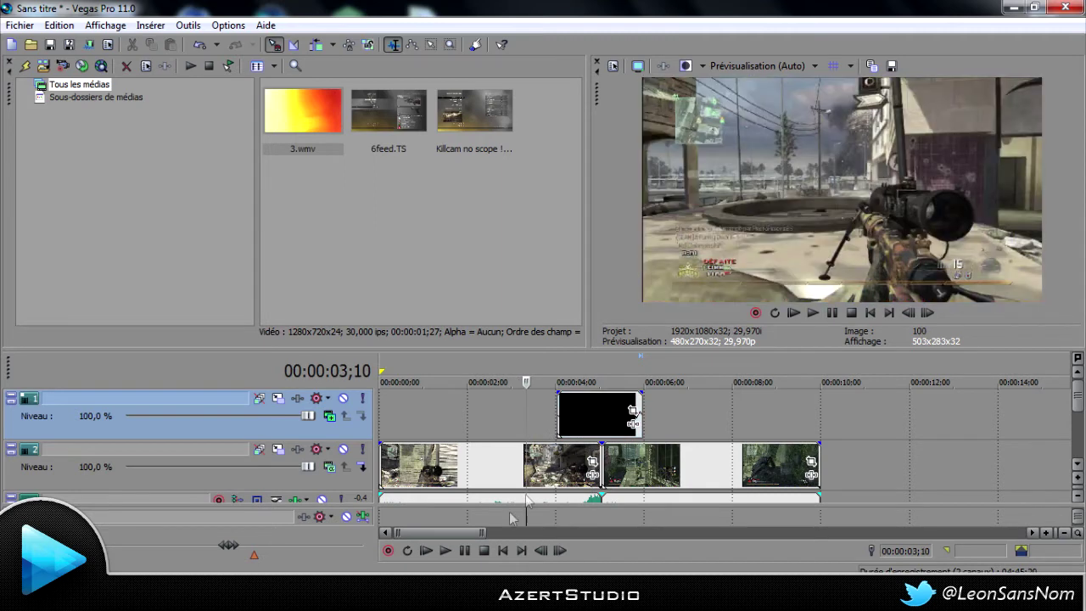
pyautogui.click(444, 550)
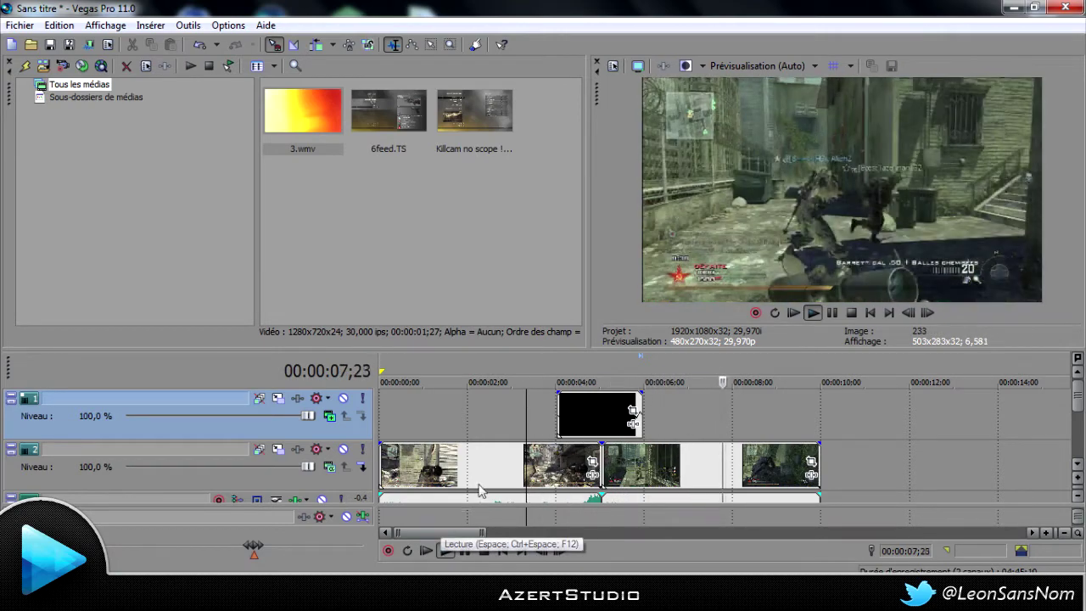
pyautogui.press('Return')
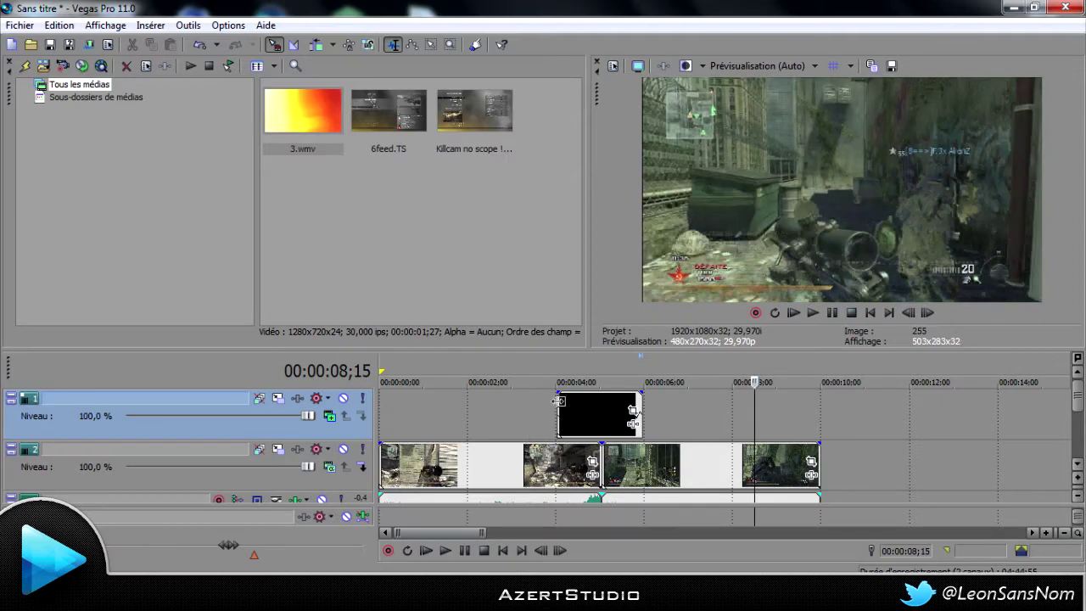
pyautogui.click(404, 424)
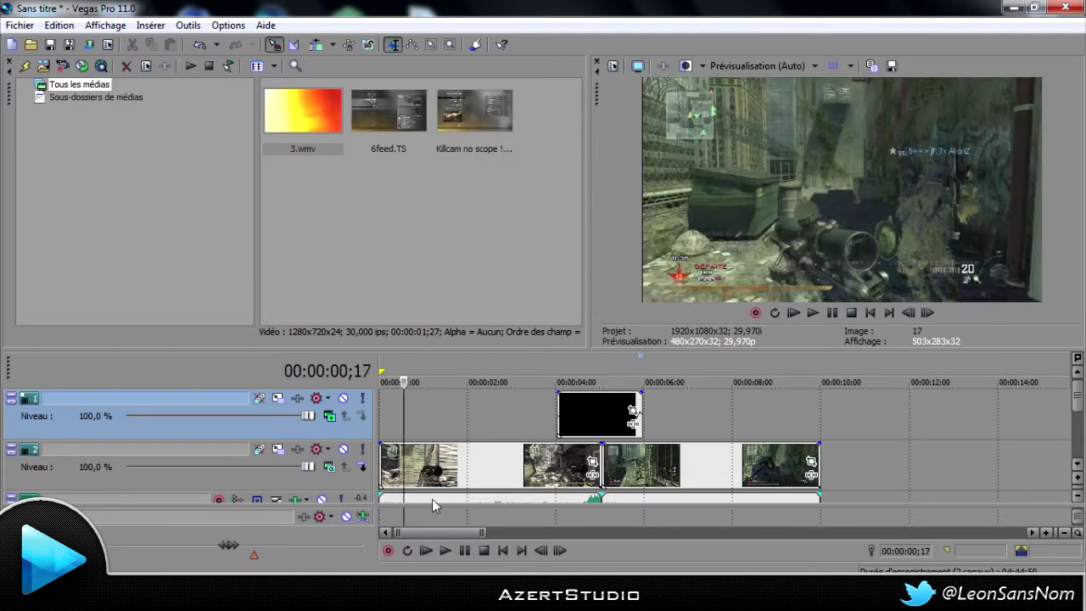
pyautogui.click(447, 549)
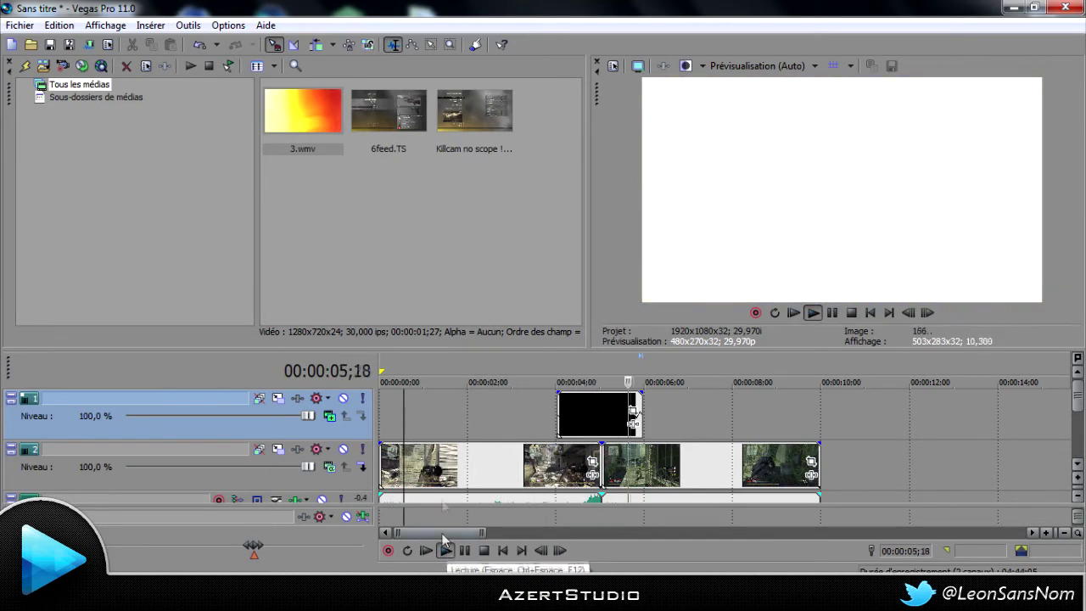
pyautogui.click(468, 555)
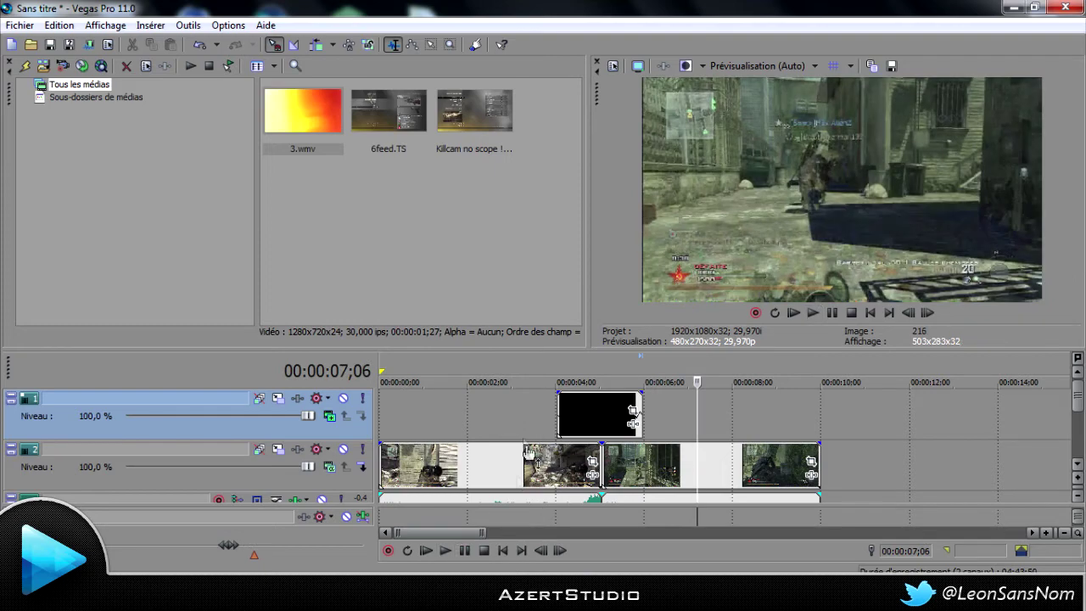
# Step: Compare the frames just before, at and just after the start of the 3.wmv overlay
pyautogui.click(521, 429)
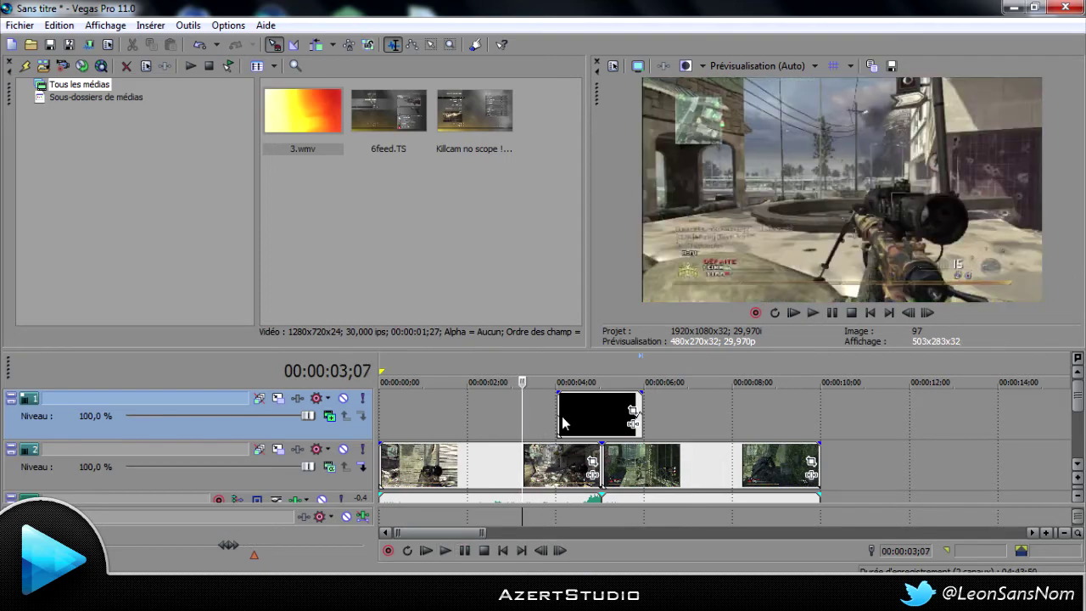
pyautogui.click(557, 418)
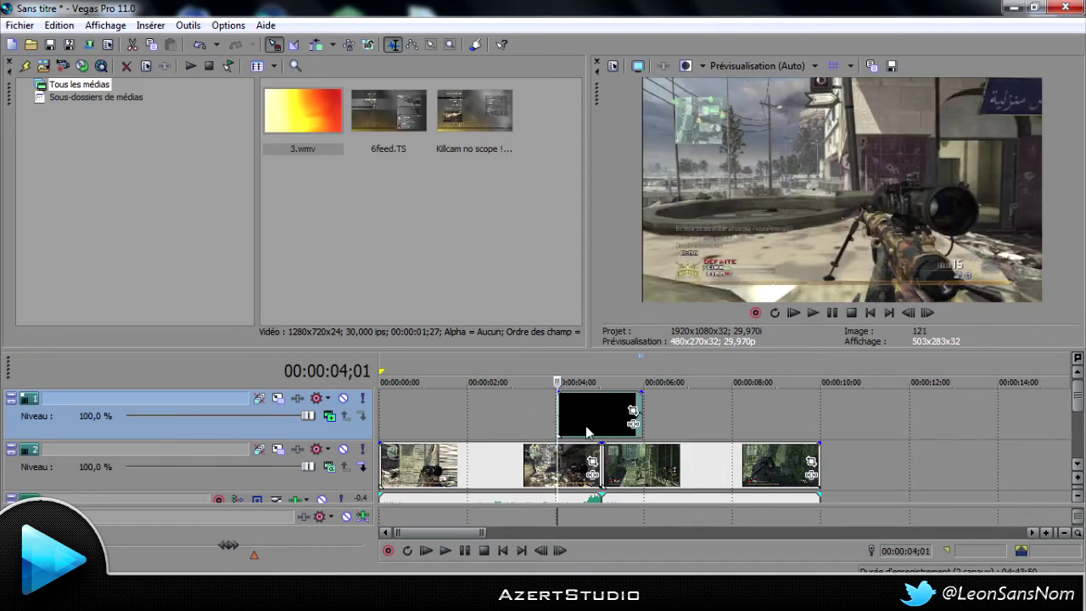
pyautogui.click(568, 429)
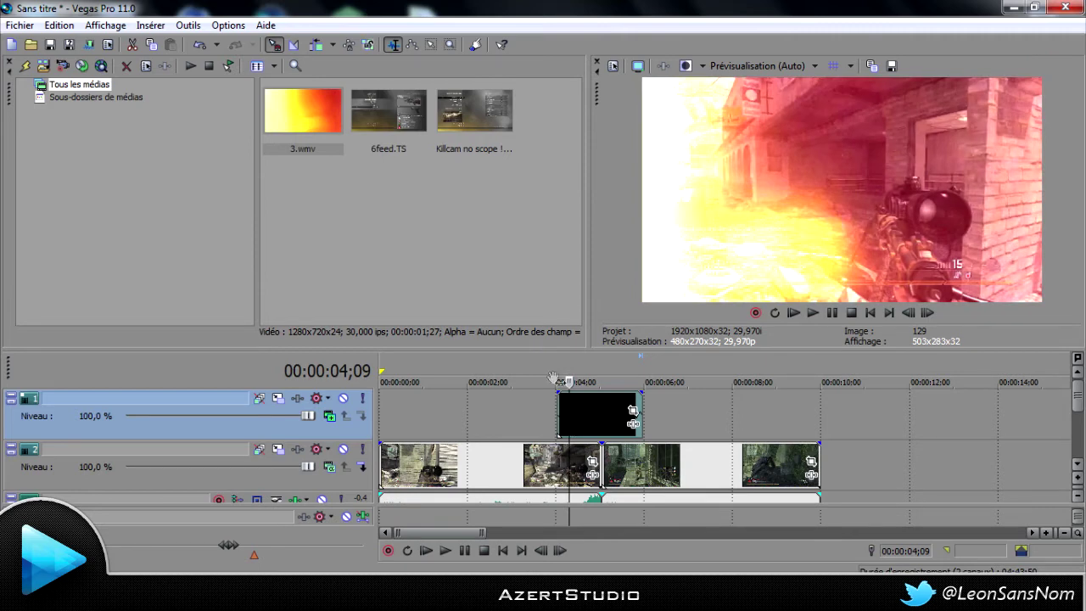
# Step: Add a short fade-in at the start of the 3.wmv clip and a fade-out of about 14 frames at its end
pyautogui.moveTo(569, 399); pyautogui.dragTo(531, 399)
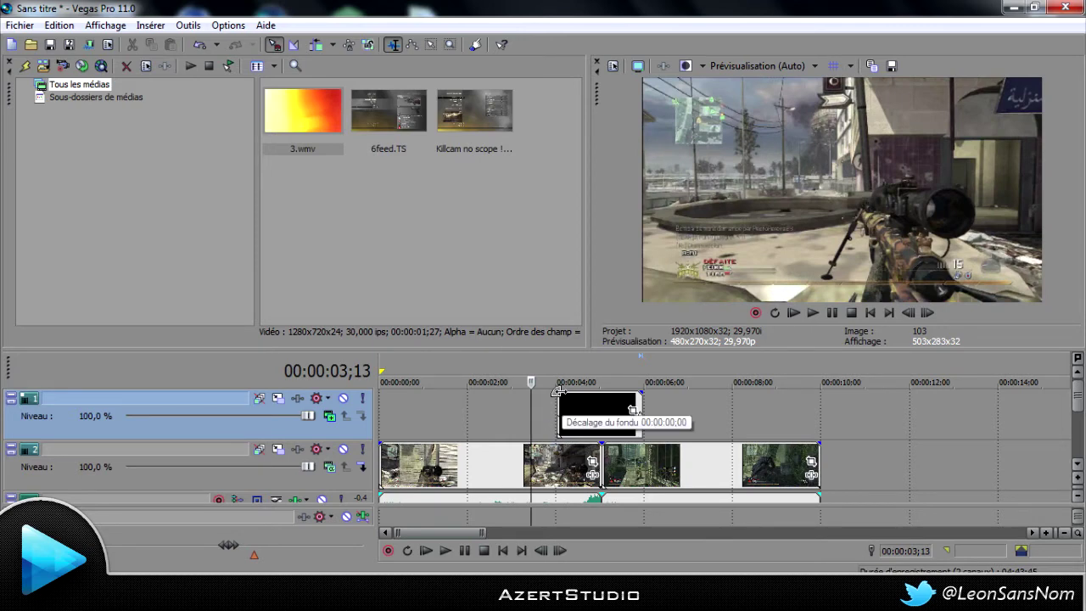
pyautogui.moveTo(558, 390); pyautogui.dragTo(581, 392)
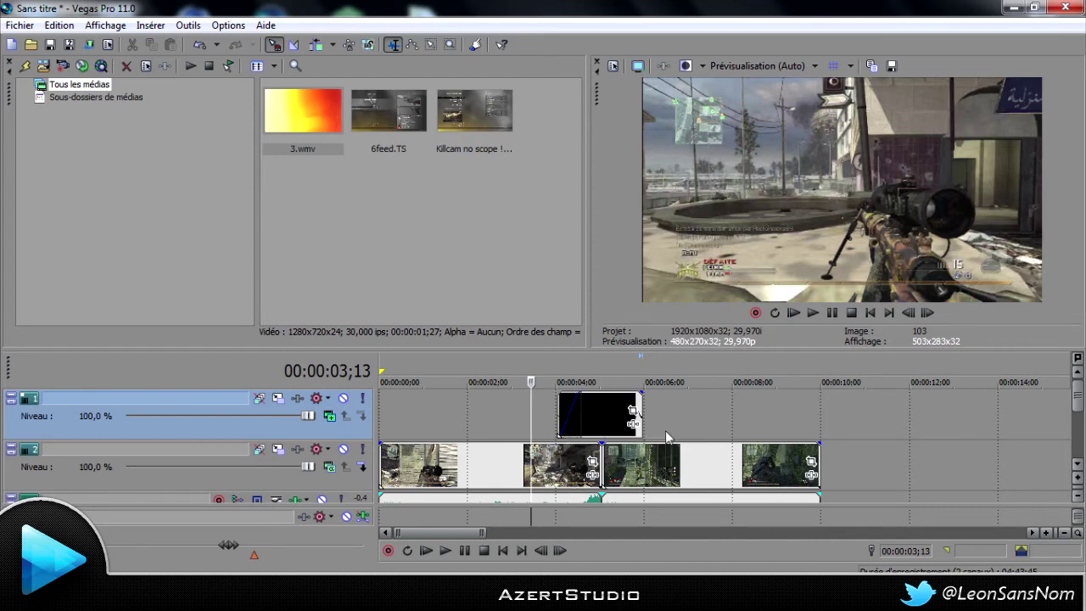
pyautogui.moveTo(647, 393); pyautogui.dragTo(626, 388)
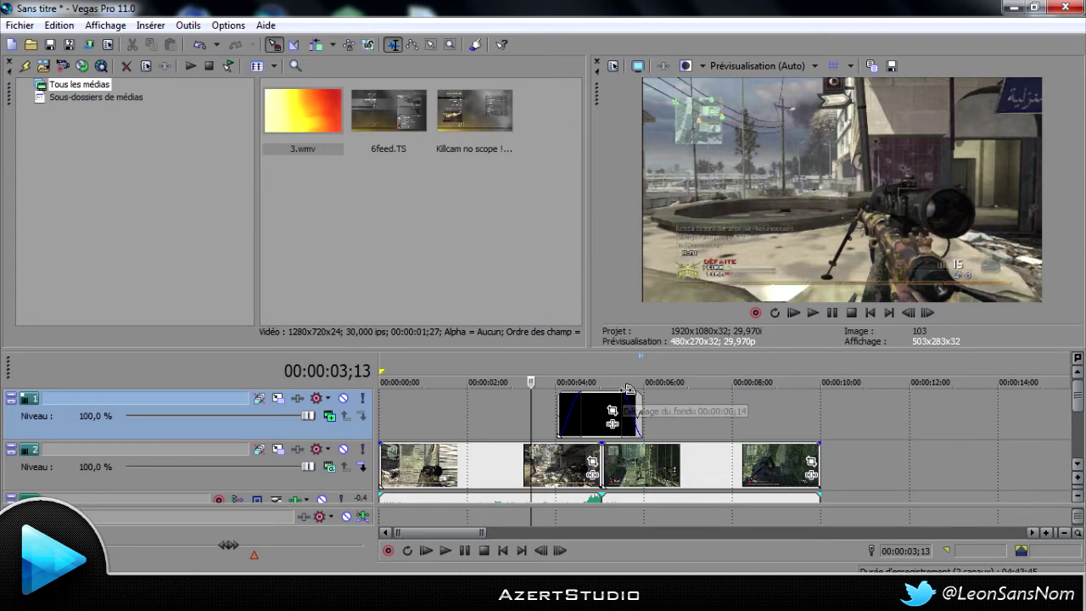
# Step: Play back the faded overlay transition and return the playhead to before the 3.wmv clip
pyautogui.click(444, 551)
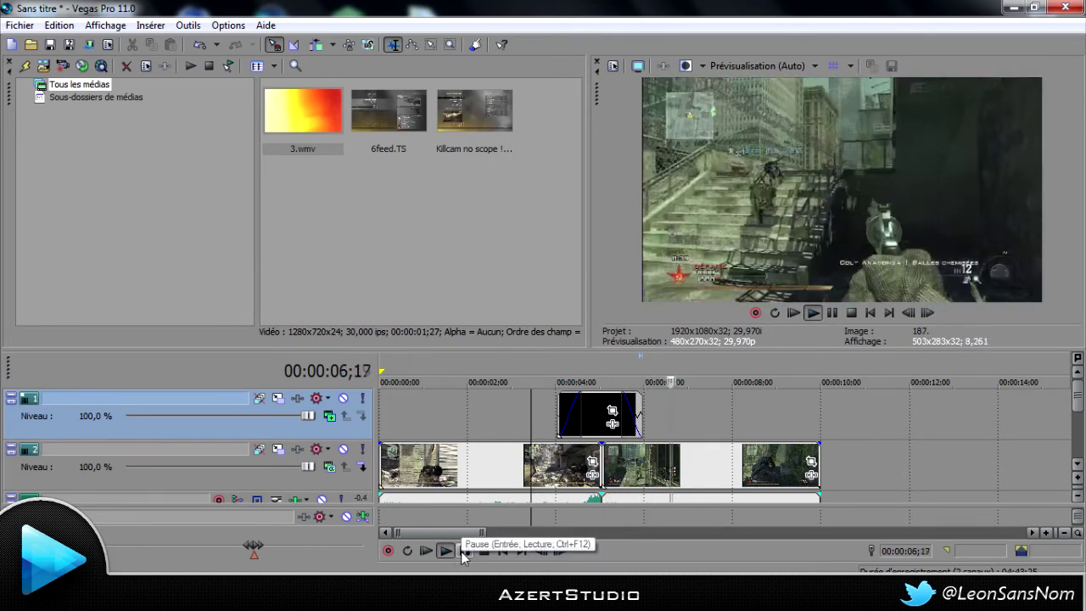
pyautogui.click(461, 552)
pyautogui.click(518, 419)
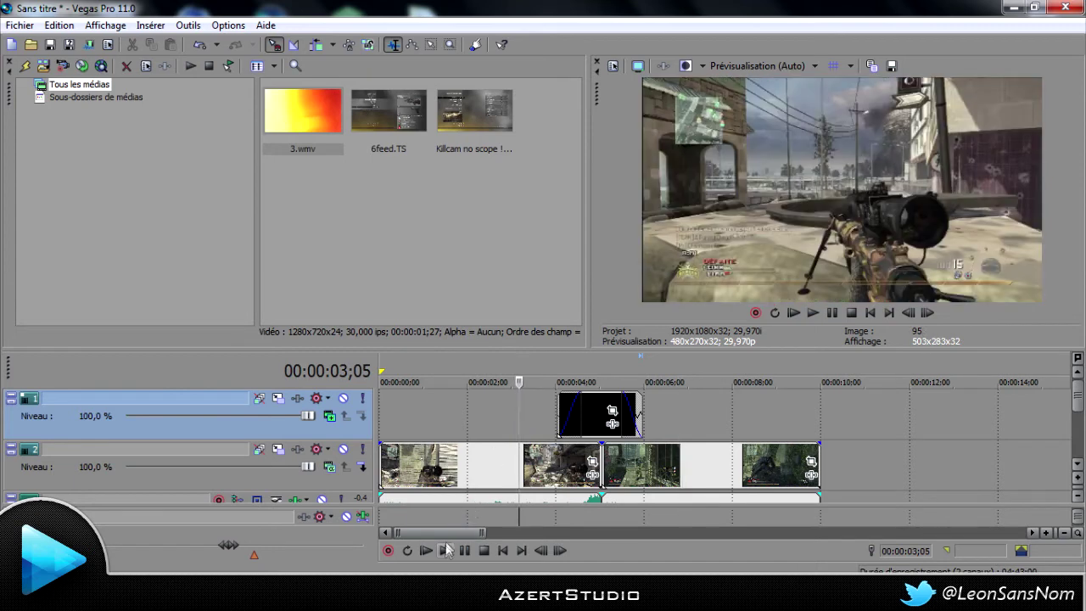